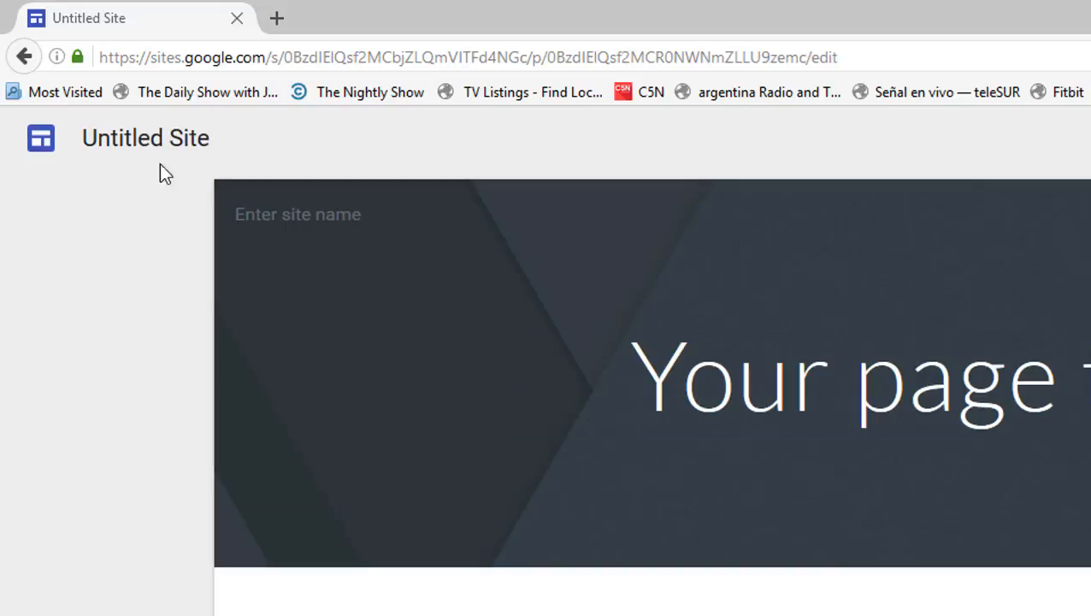
# - Rename the untitled site with the owner's surname followed by "Paralegal Portfolio Example"
pyautogui.click(154, 140)
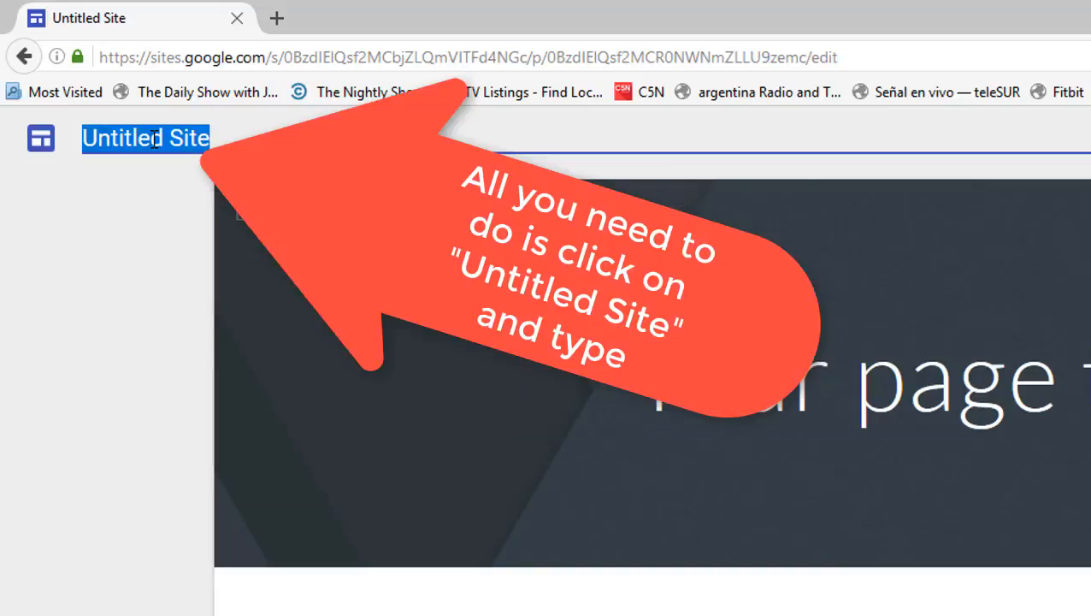
pyautogui.write('Nadlman')
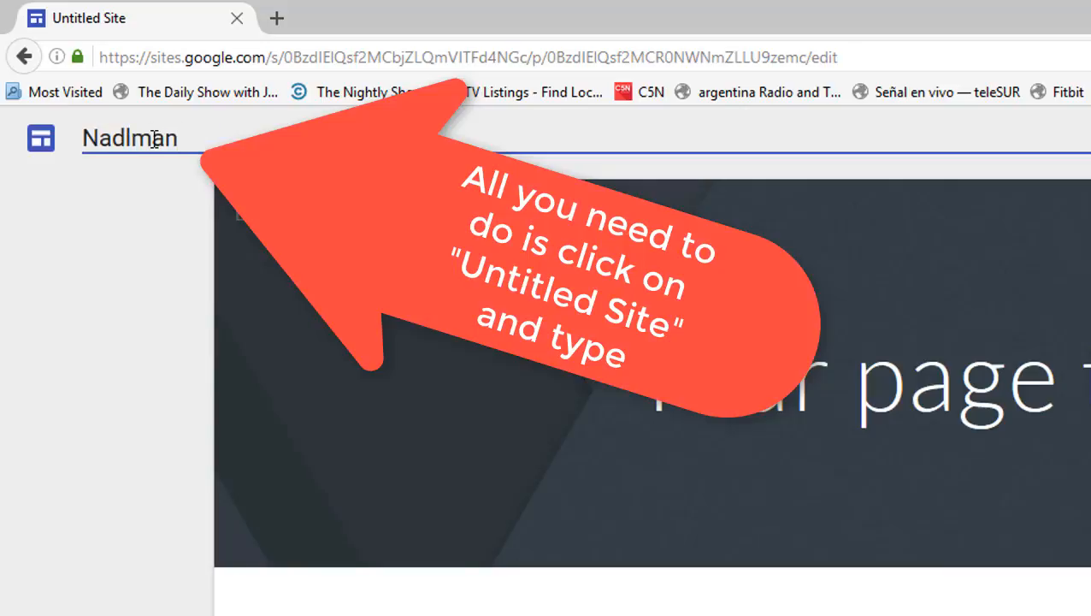
pyautogui.write(' Paralegal Port')
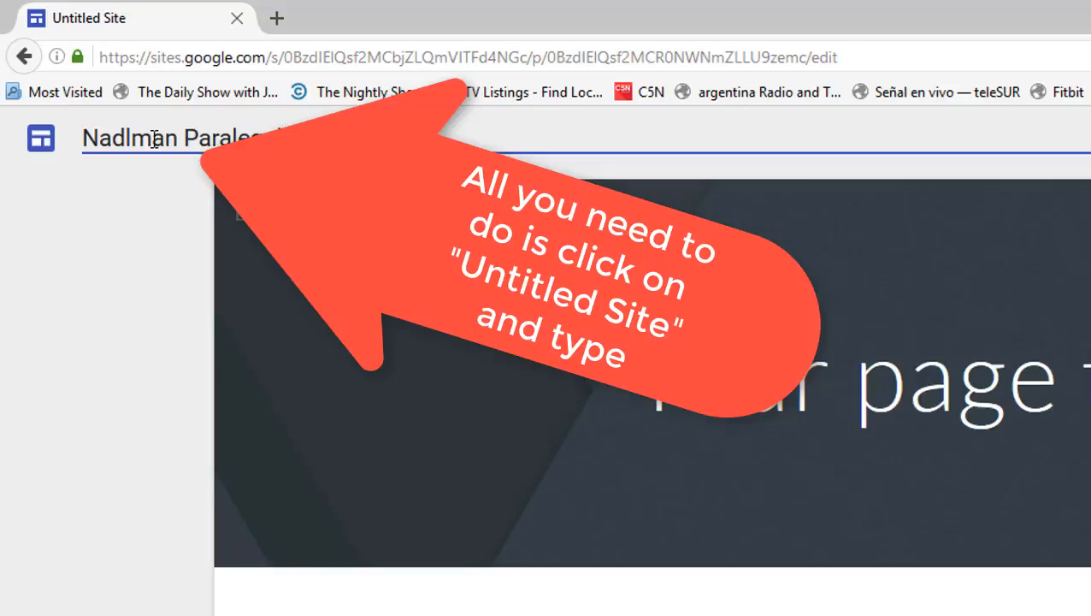
pyautogui.write('foli')
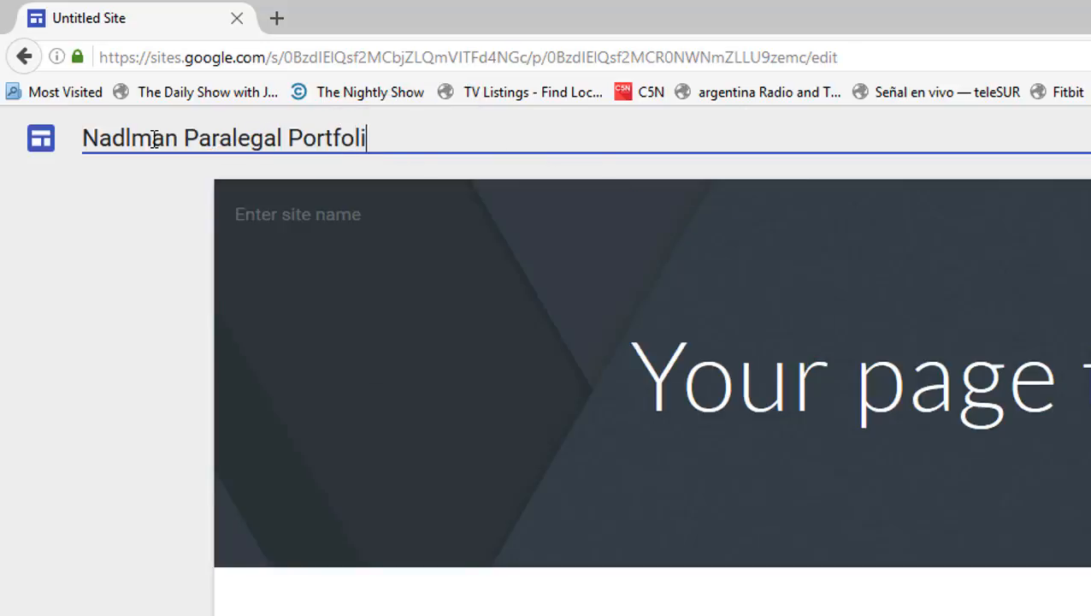
pyautogui.write('o Examp')
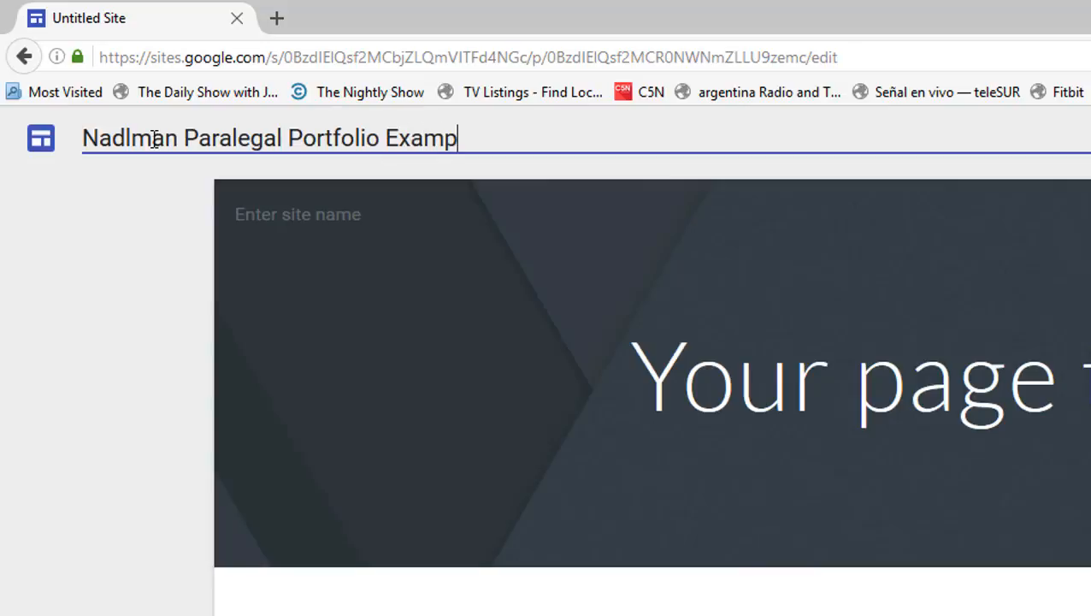
pyautogui.write('le')
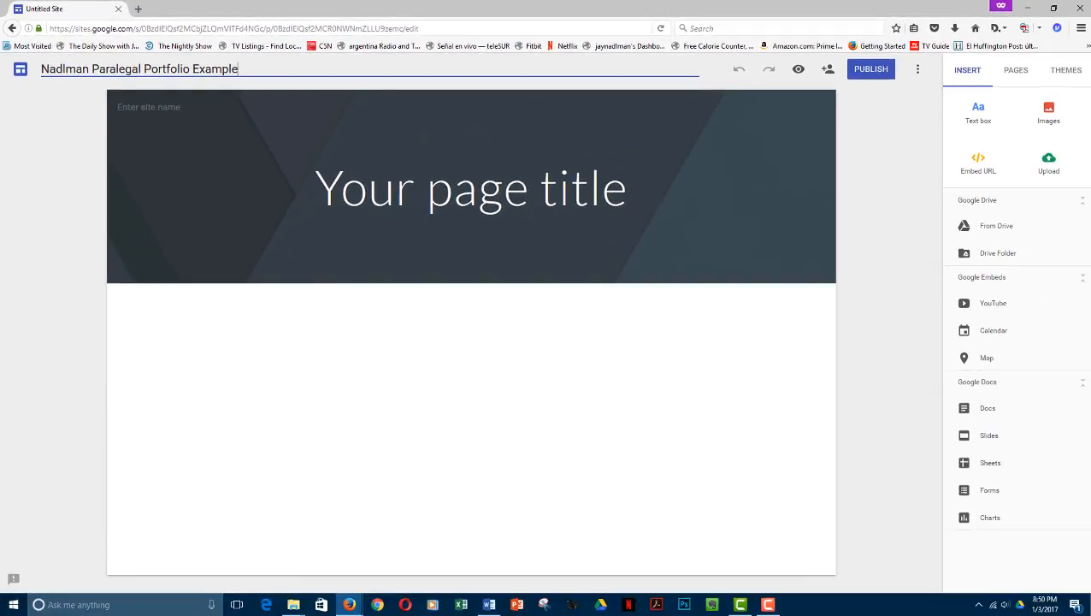
pyautogui.press('Return')
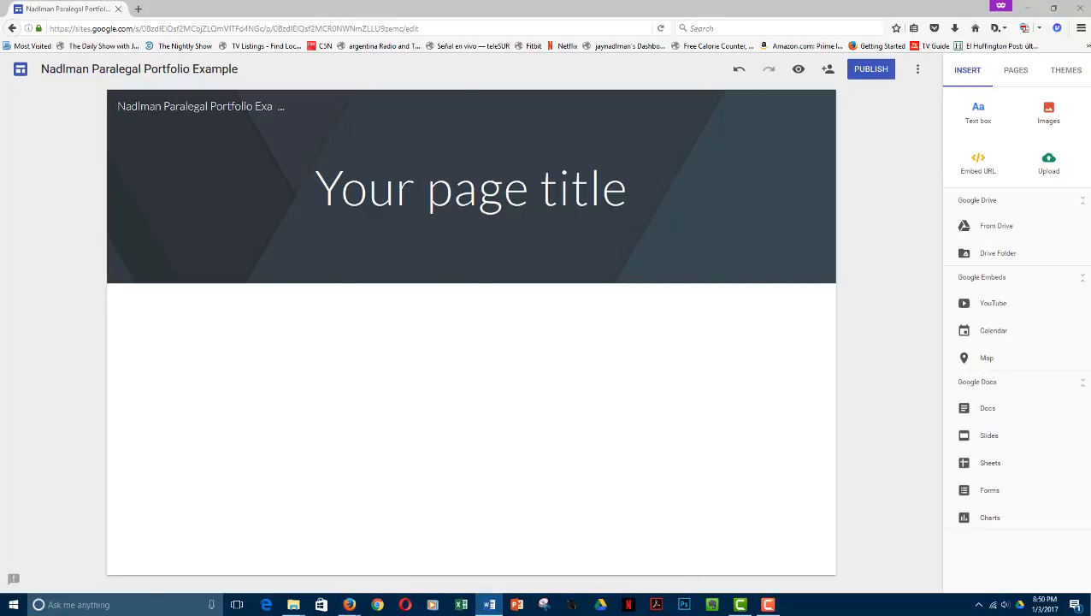
# - Replace the placeholder page title in the header with the copied title, the owner's full name followed by "Paralegal Portfolio"
pyautogui.click(686, 190)
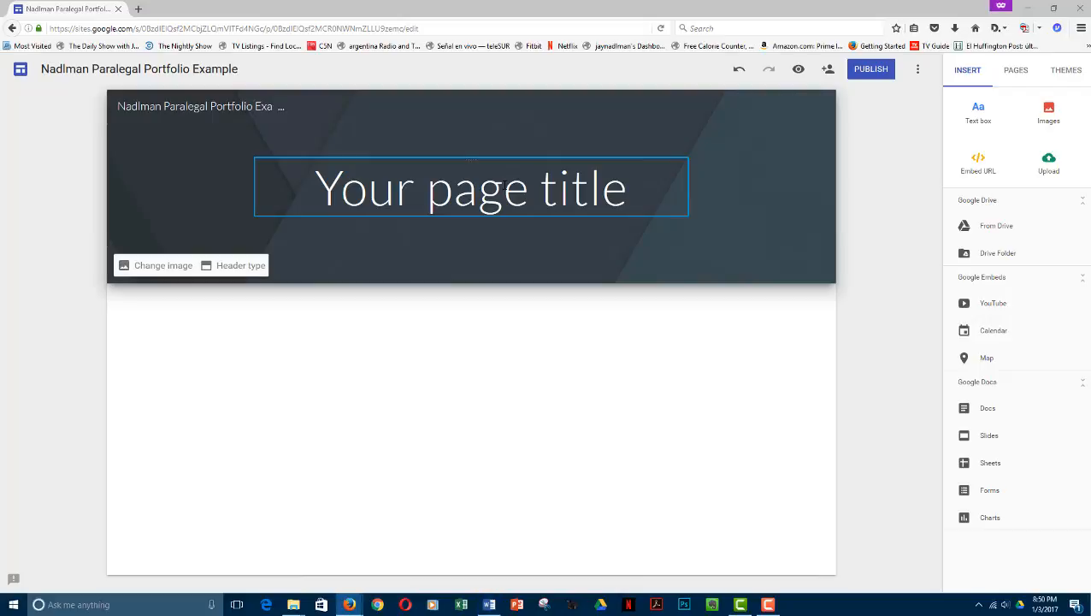
pyautogui.tripleClick(503, 185)
pyautogui.rightClick(503, 185)
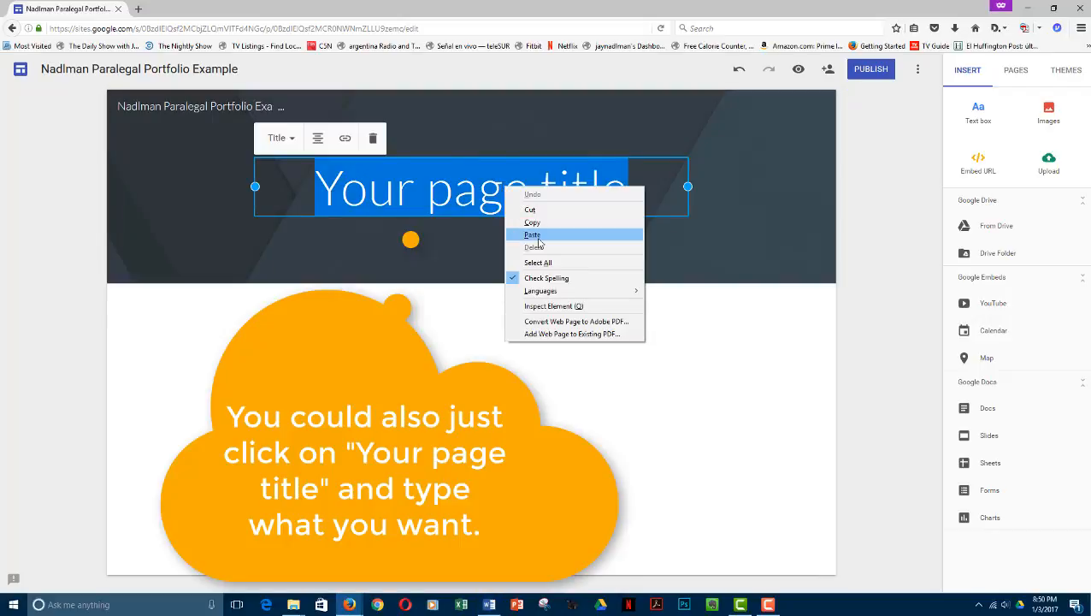
pyautogui.click(536, 236)
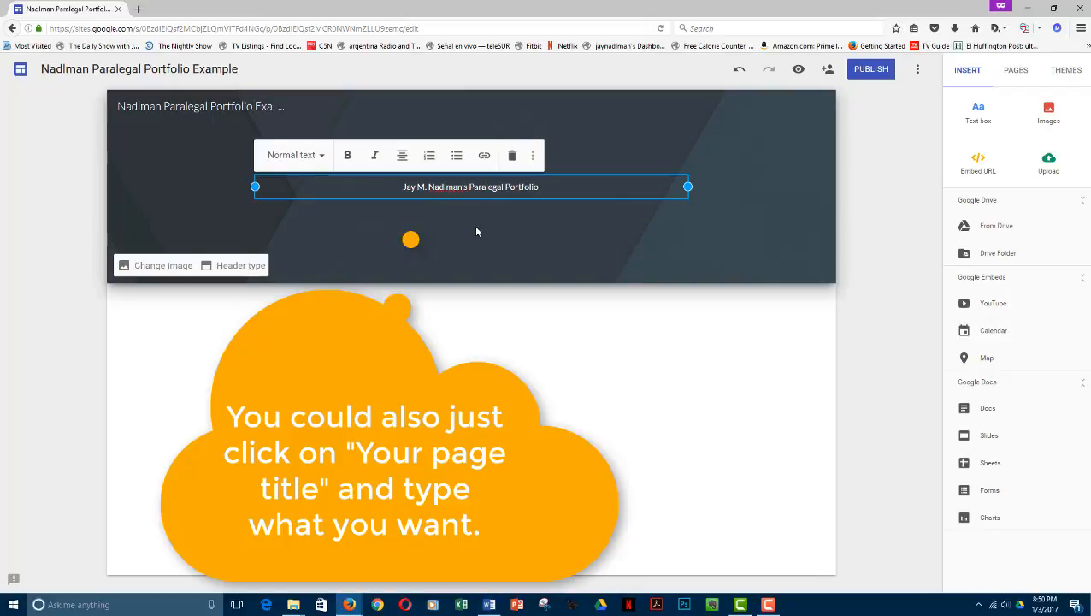
# - Format the pasted header text with the Title style
pyautogui.moveTo(550, 185); pyautogui.dragTo(395, 189)
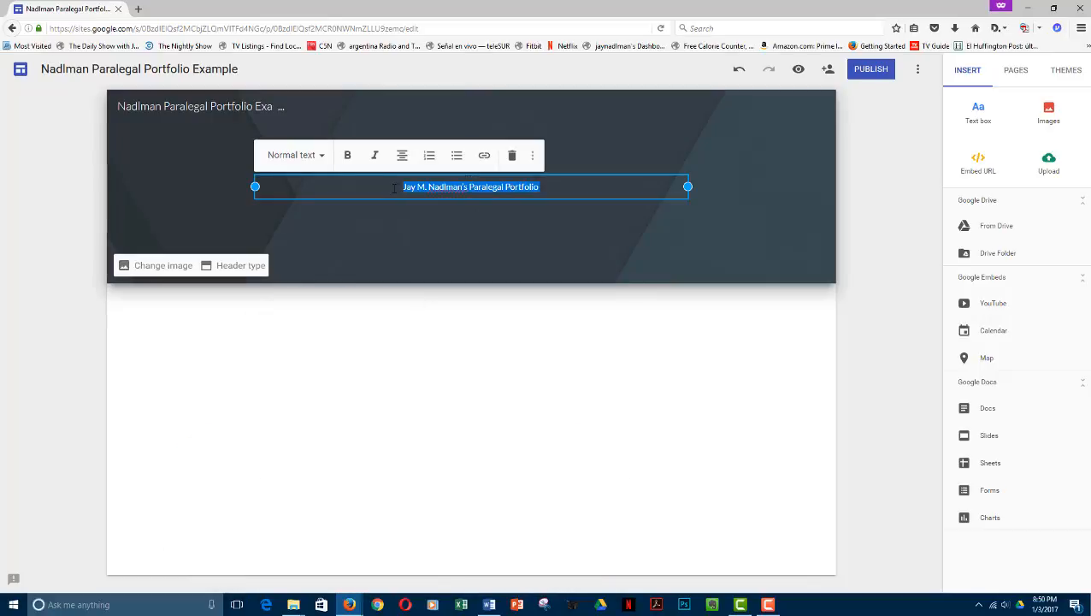
pyautogui.click(324, 162)
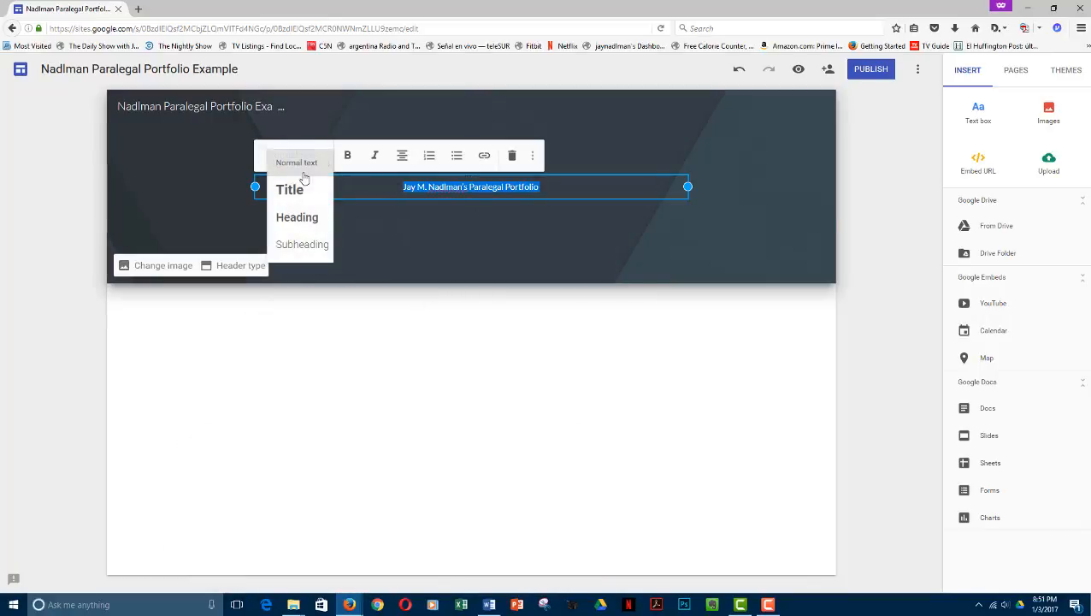
pyautogui.click(290, 190)
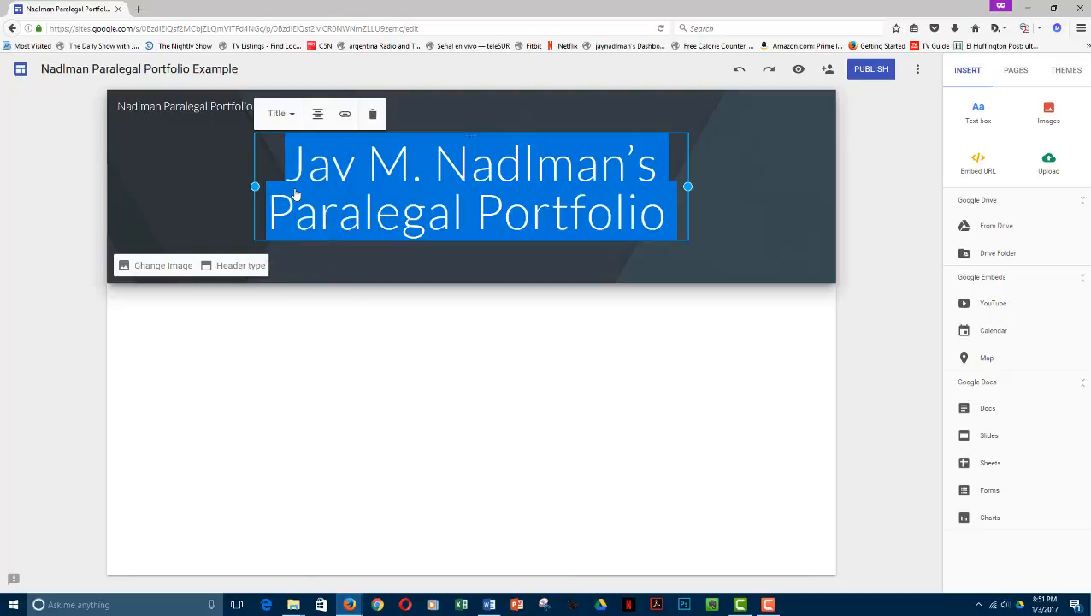
pyautogui.click(729, 196)
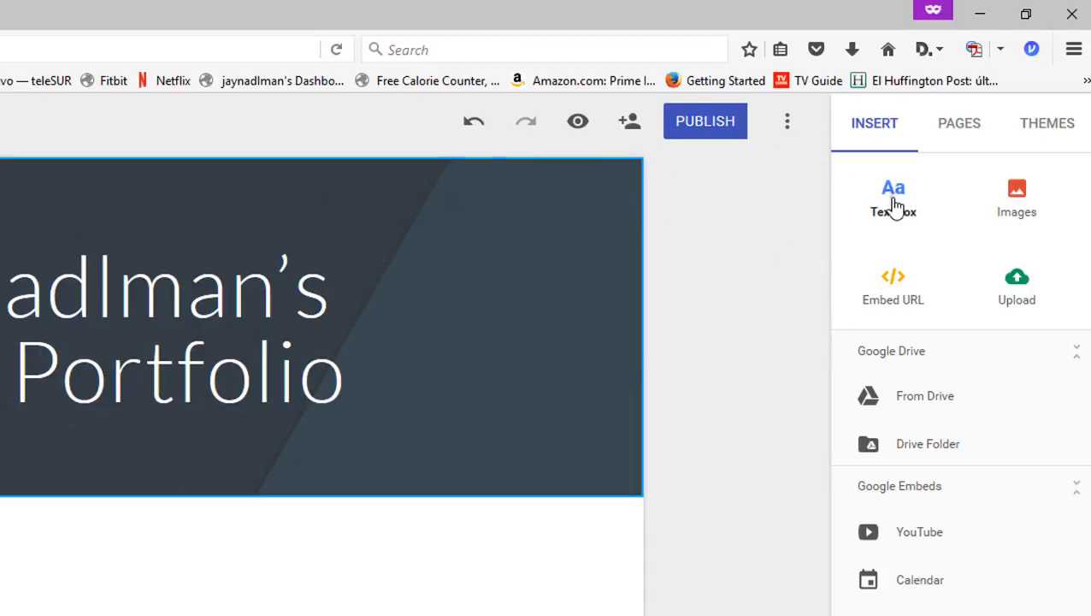
# - Add a text box below the header, then switch to Word and copy the three body paragraphs under the portfolio heading
pyautogui.click(893, 205)
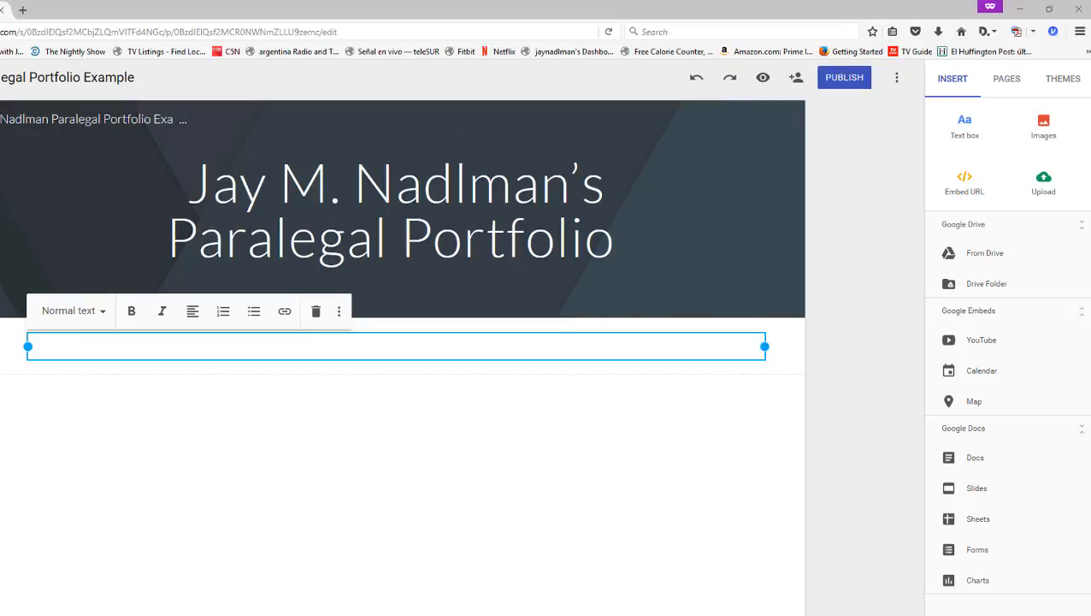
pyautogui.moveTo(1090, 10); pyautogui.dragTo(423, 1)
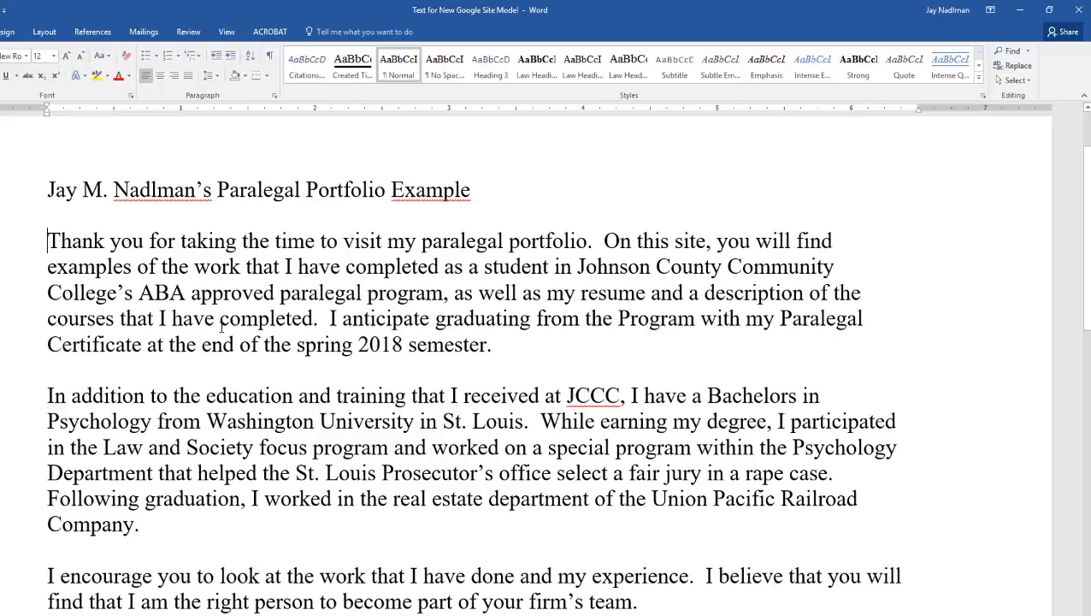
pyautogui.moveTo(47, 241); pyautogui.dragTo(658, 601)
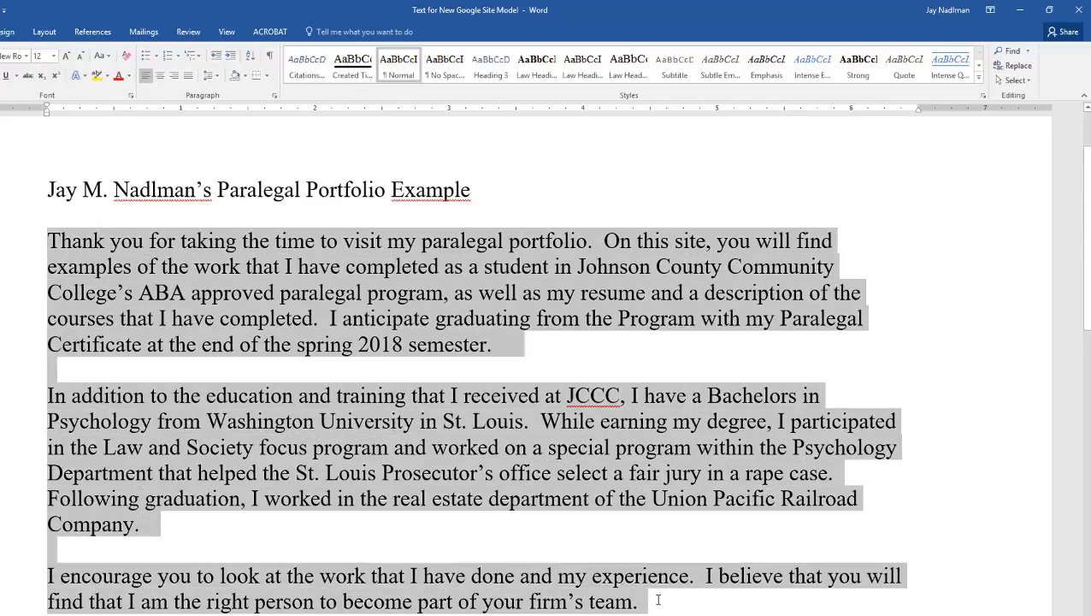
pyautogui.rightClick(486, 296)
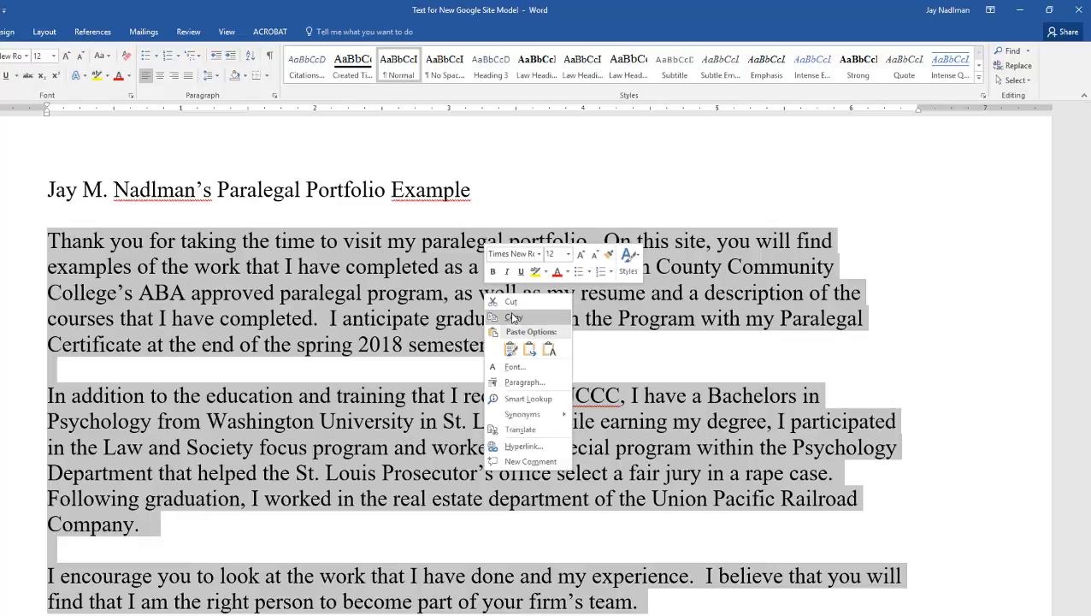
pyautogui.click(513, 317)
# - Return to the Google Sites page, paste the copied paragraphs into the empty text box and remove the blank lines between them
pyautogui.doubleClick(625, 17)
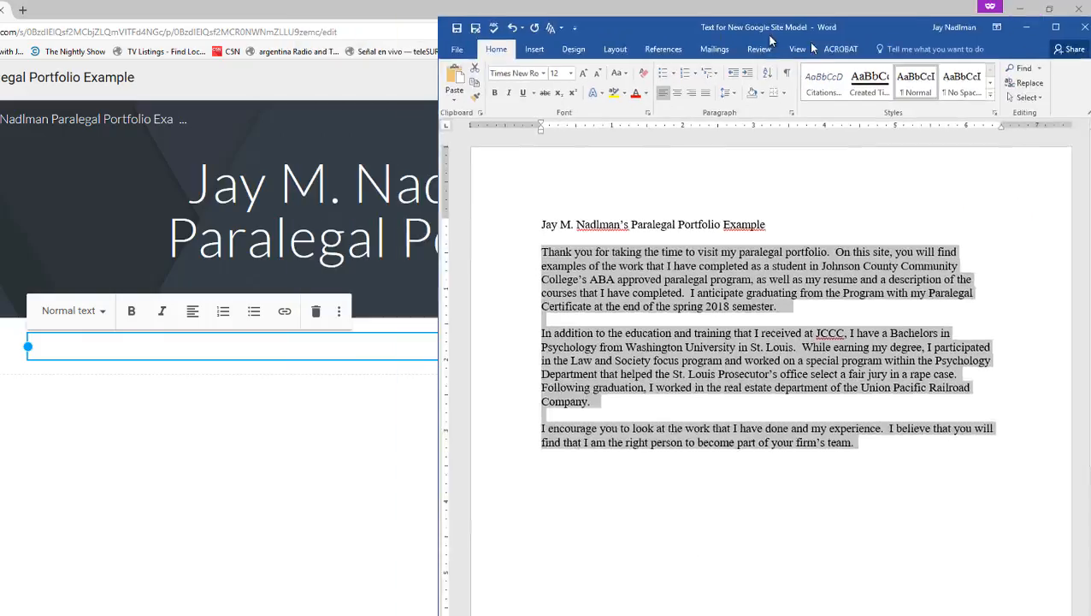
pyautogui.moveTo(769, 35); pyautogui.dragTo(1090, 82)
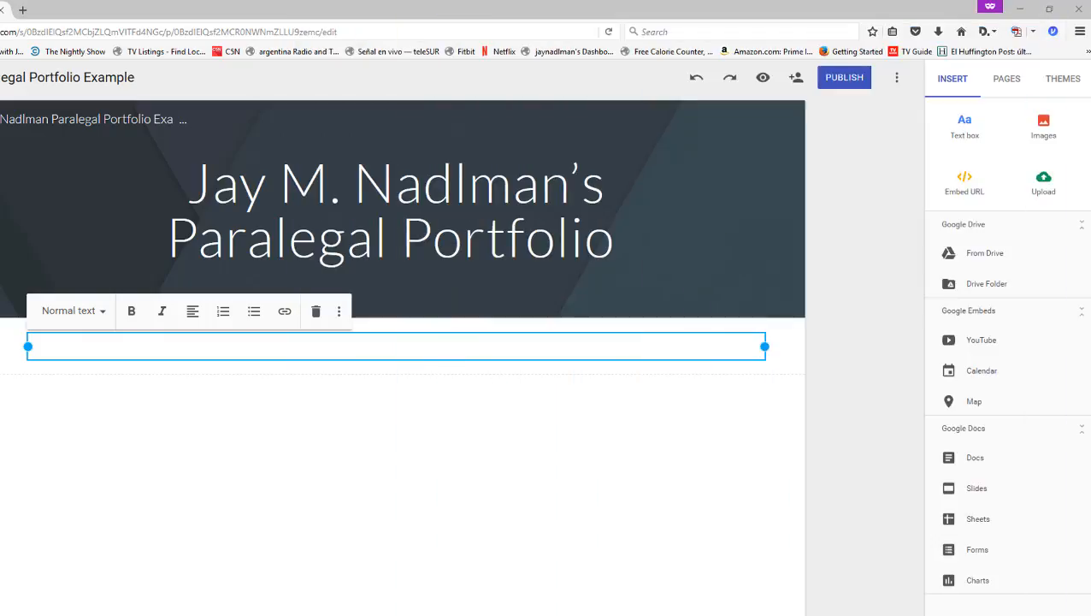
pyautogui.rightClick(69, 345)
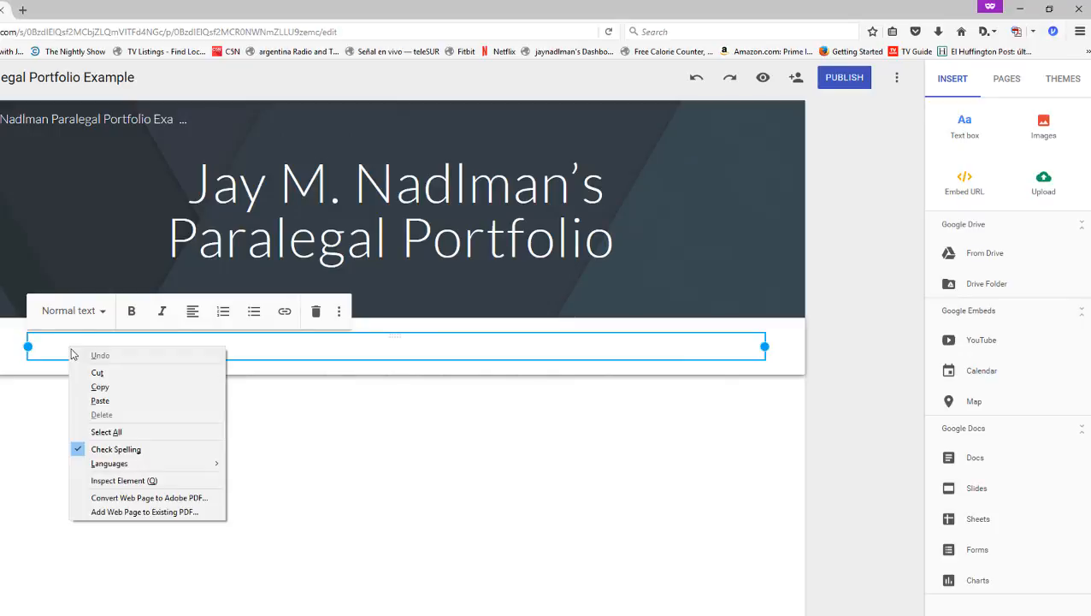
pyautogui.click(102, 401)
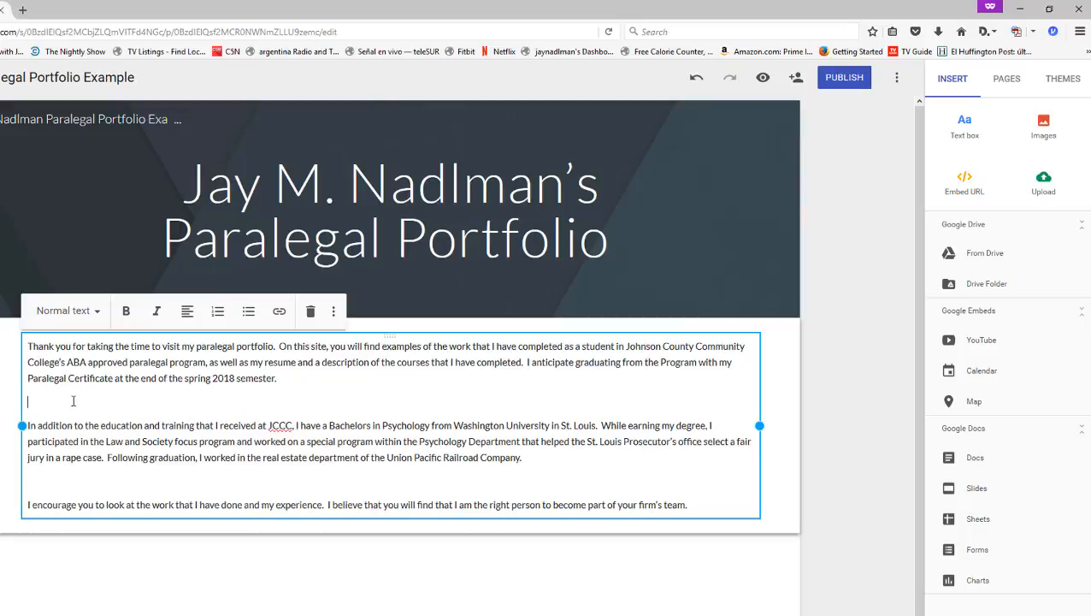
pyautogui.press('BackSpace')
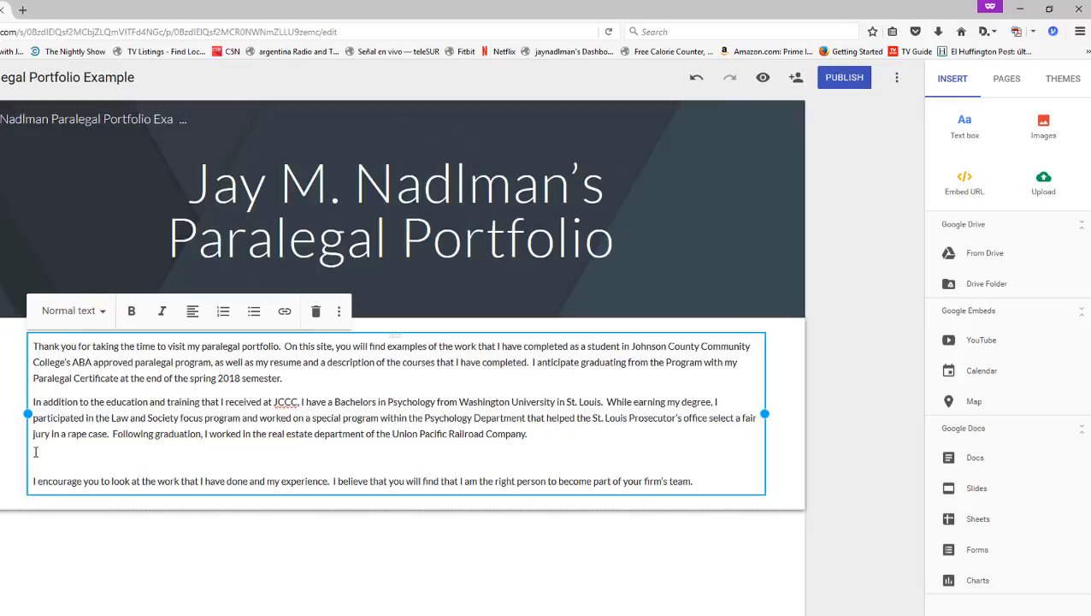
pyautogui.press('BackSpace')
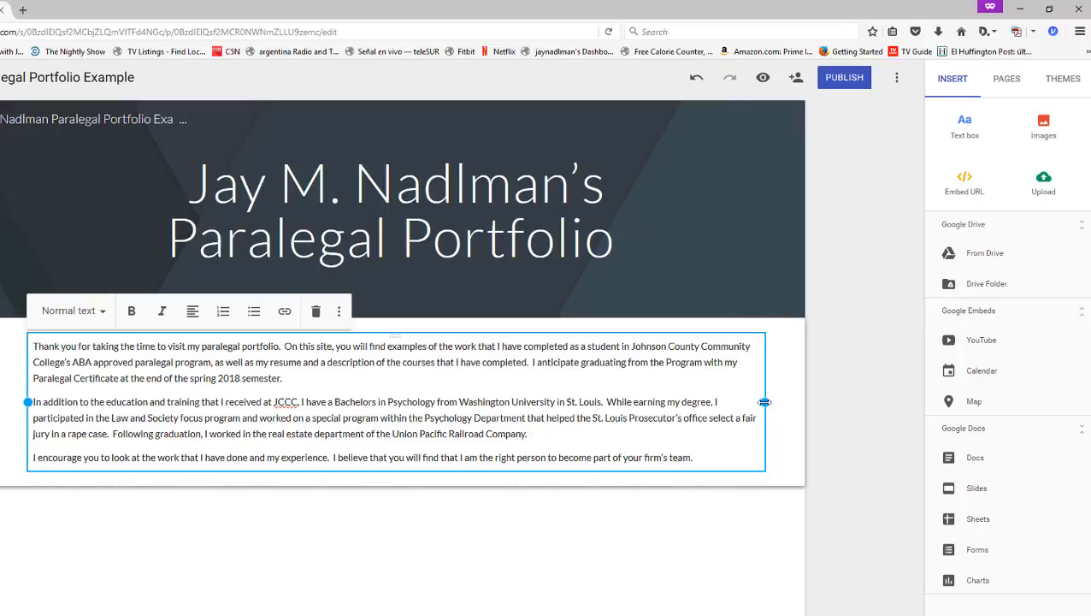
# - Narrow the introductory text box to about half the page width and move it to the right half of its section
pyautogui.moveTo(764, 402); pyautogui.dragTo(410, 413)
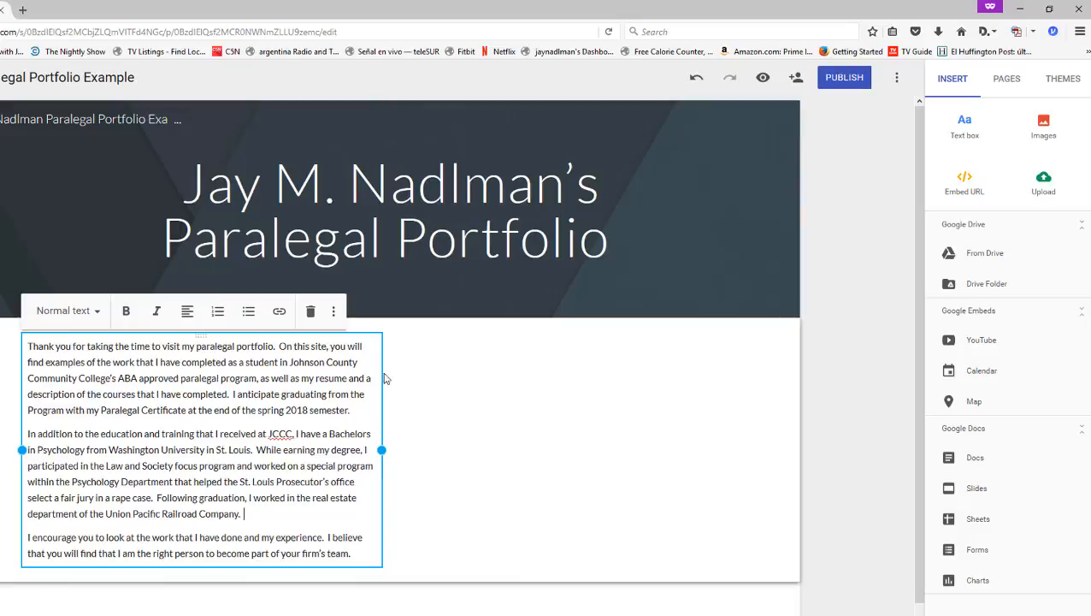
pyautogui.moveTo(382, 377); pyautogui.dragTo(669, 401)
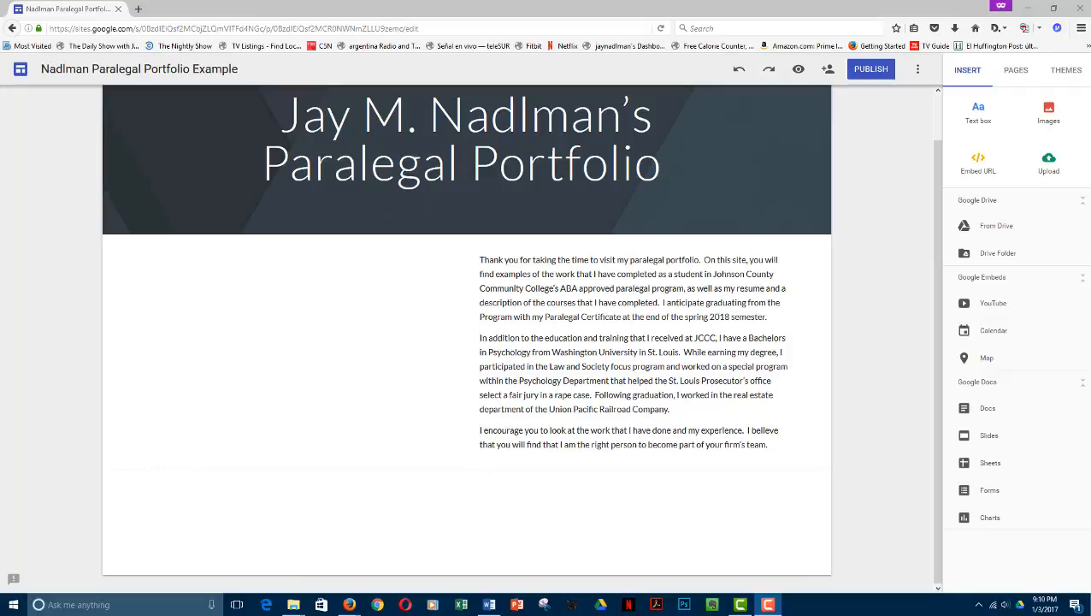
# - Add the portrait photo to the page and move it into the empty space left of the introductory text
pyautogui.moveTo(1085, 221); pyautogui.dragTo(441, 350)
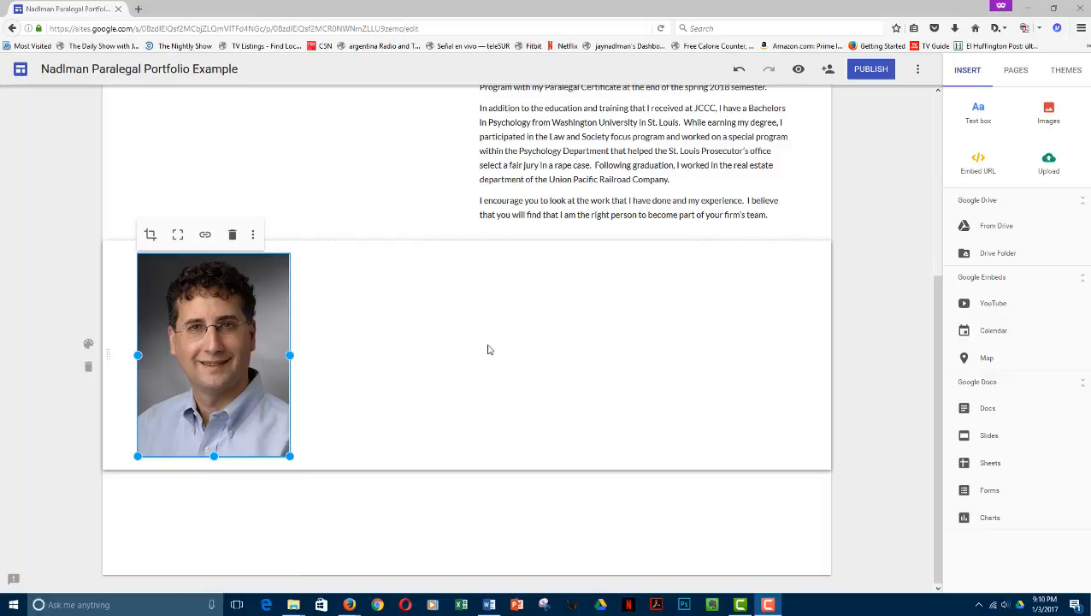
pyautogui.scroll(2, 487, 348)
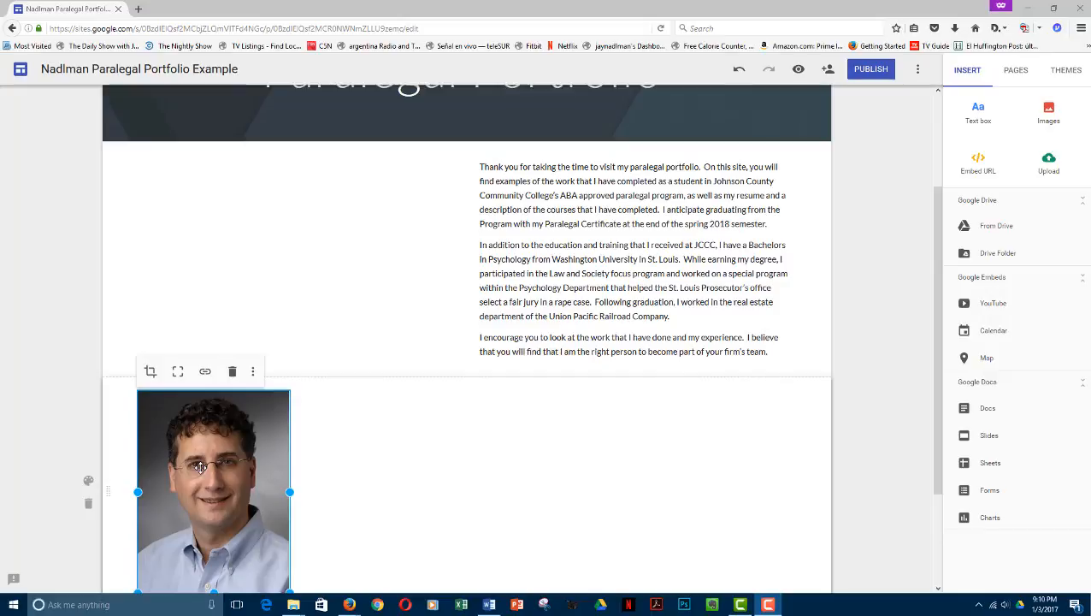
pyautogui.moveTo(200, 467); pyautogui.dragTo(229, 276)
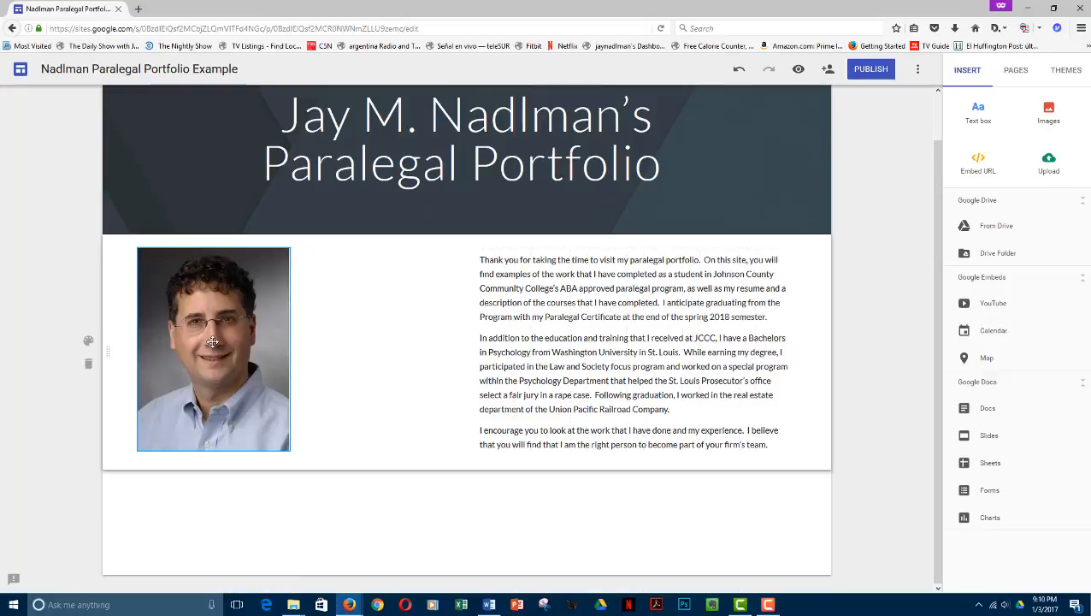
pyautogui.click(212, 341)
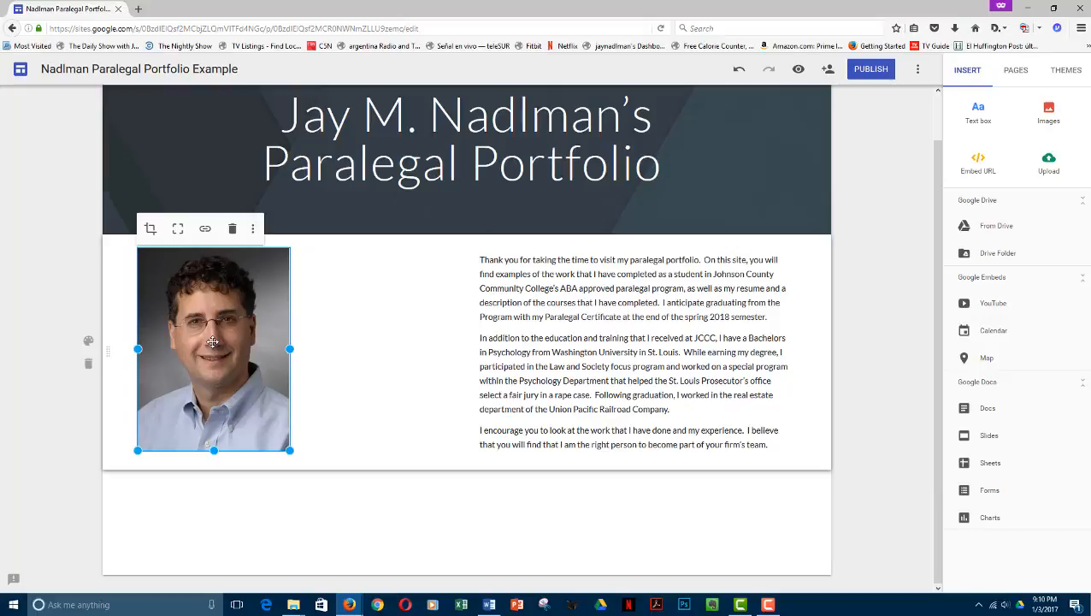